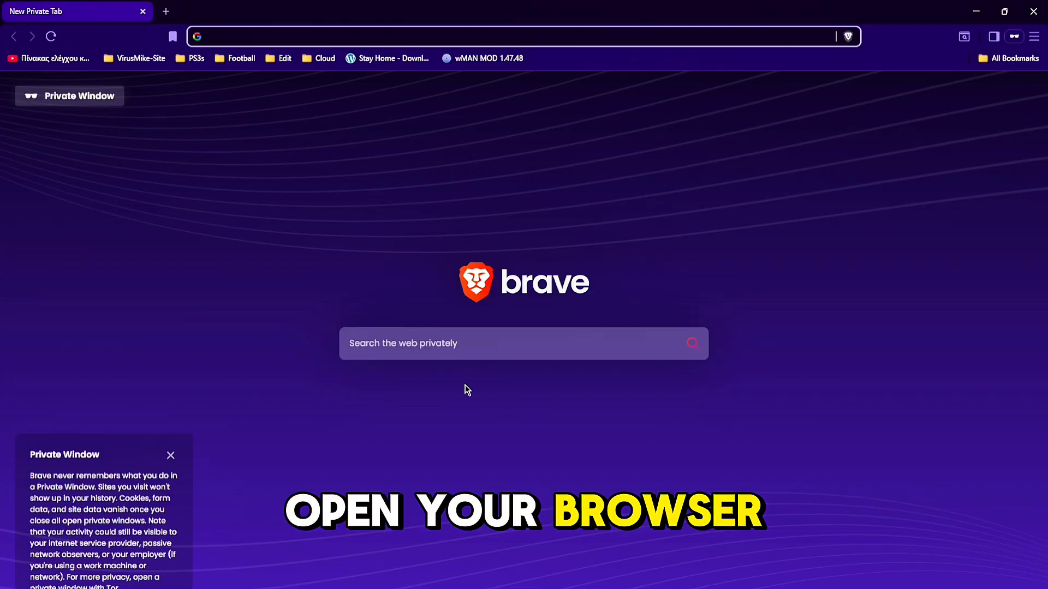
# Step: Search for virusmike and open the ImVirusMike site's PS4 section
pyautogui.click(440, 349)
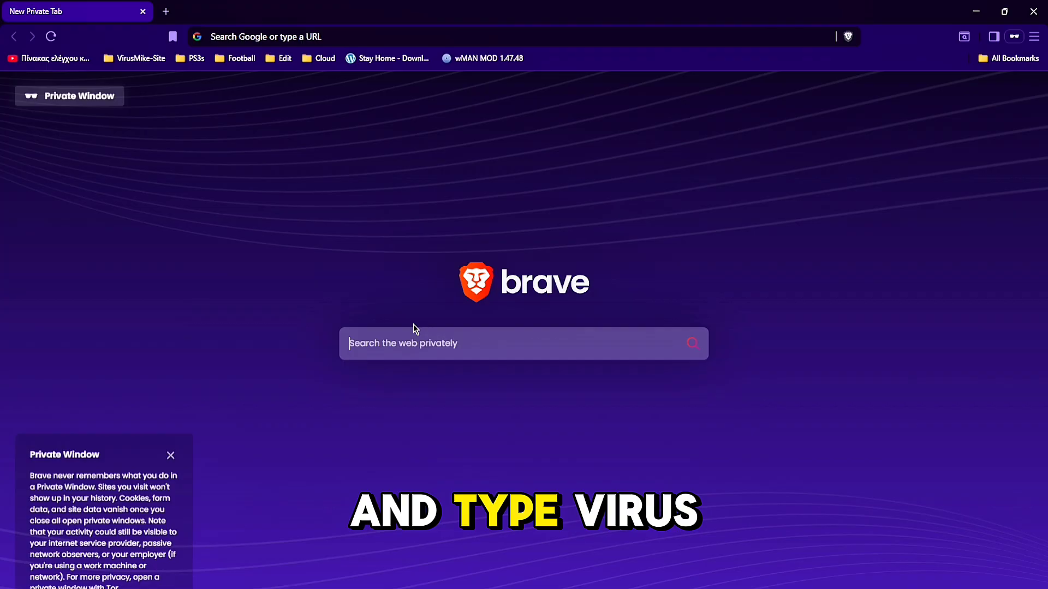
pyautogui.write('virusmike')
pyautogui.press('Return')
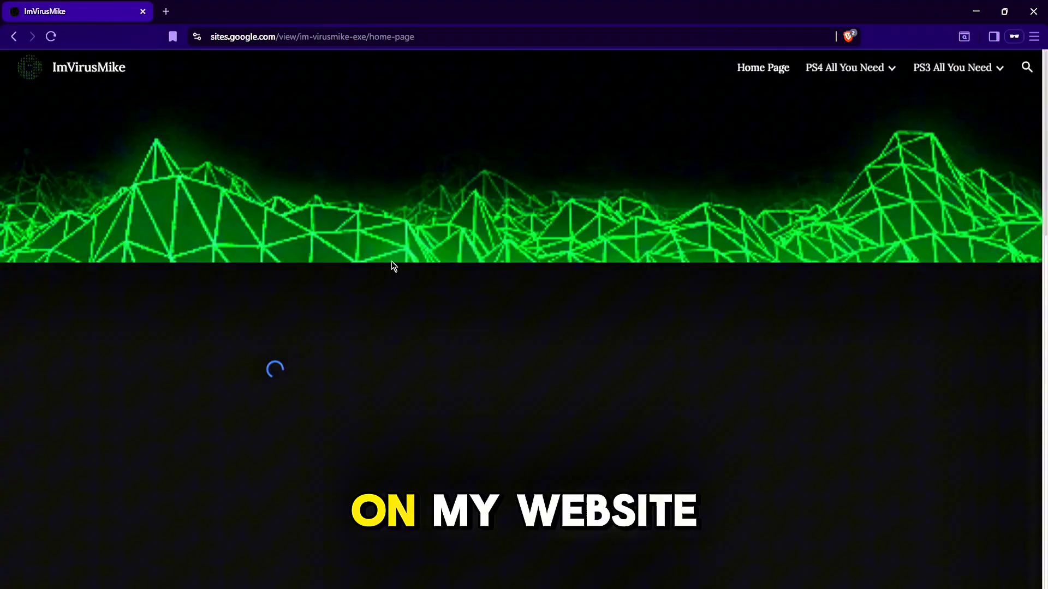
pyautogui.scroll(-4, 402, 285)
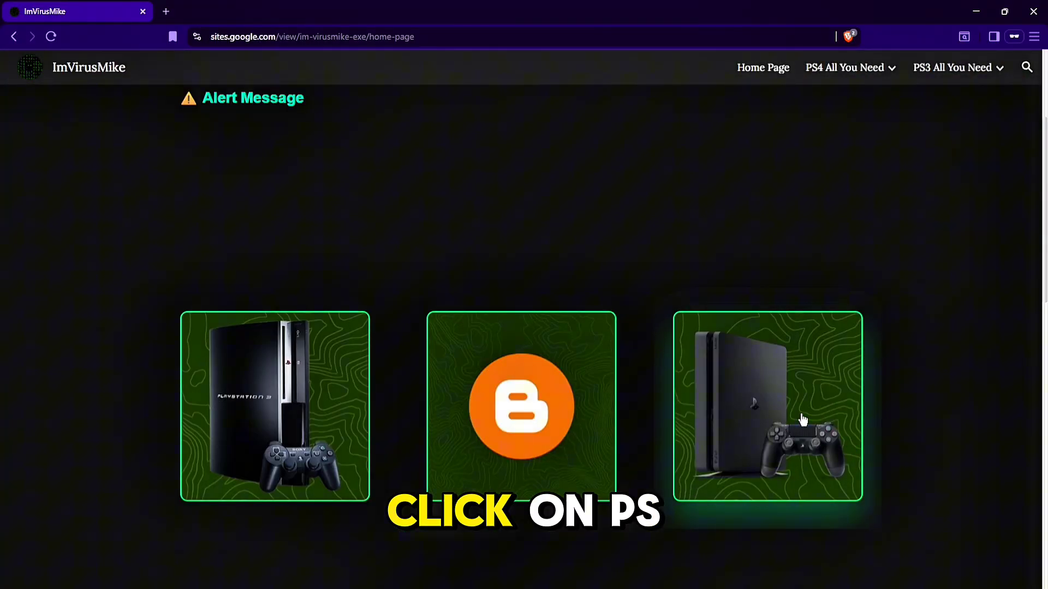
pyautogui.click(759, 426)
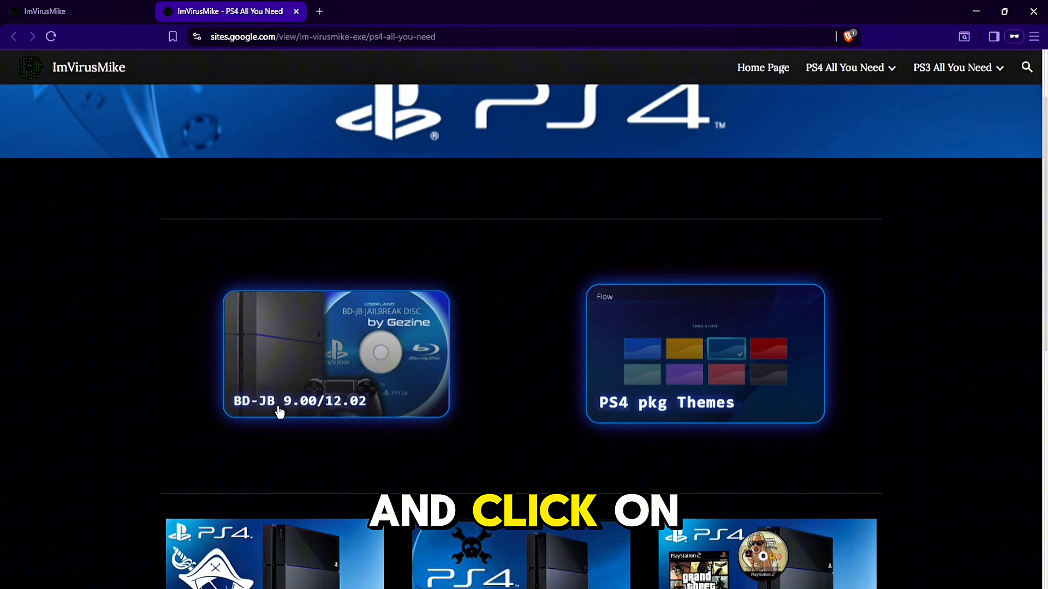
# Step: Open the BD-JB ISOs page and preview the green, MV and third Run The Disk cards
pyautogui.click(380, 339)
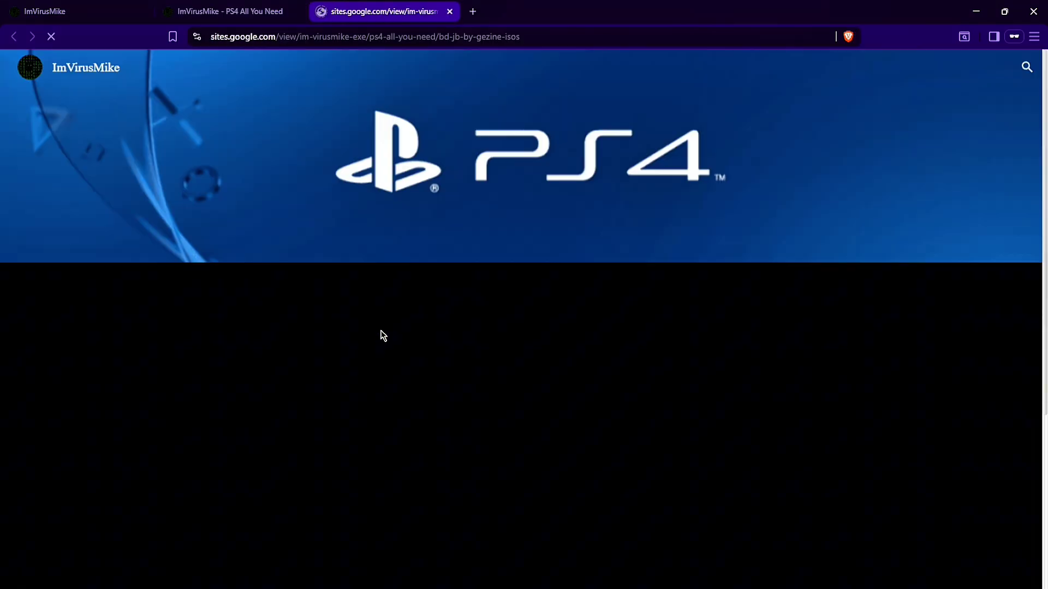
pyautogui.scroll(-5, 360, 299)
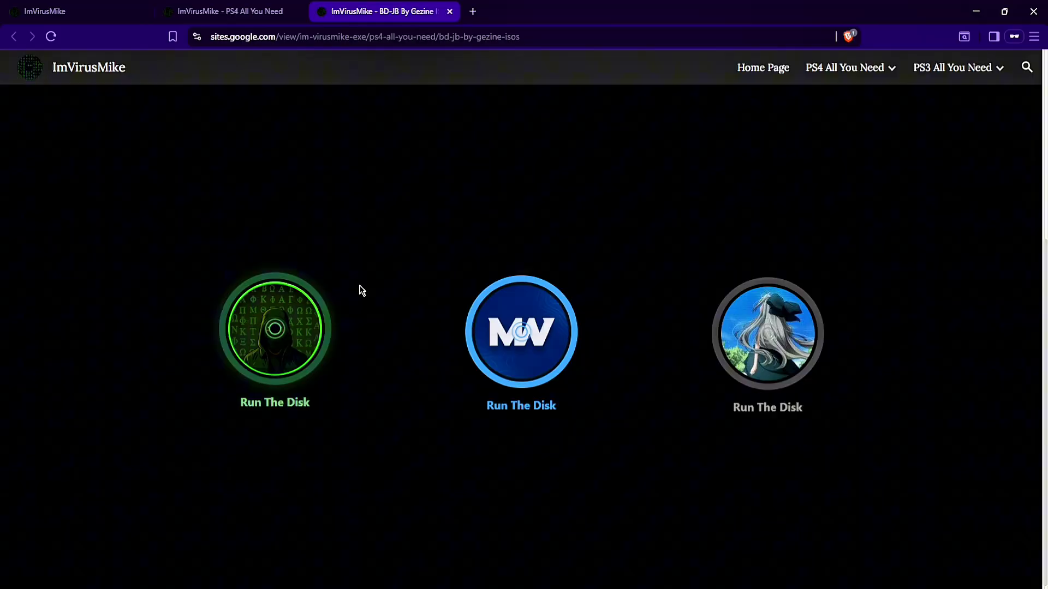
pyautogui.click(282, 341)
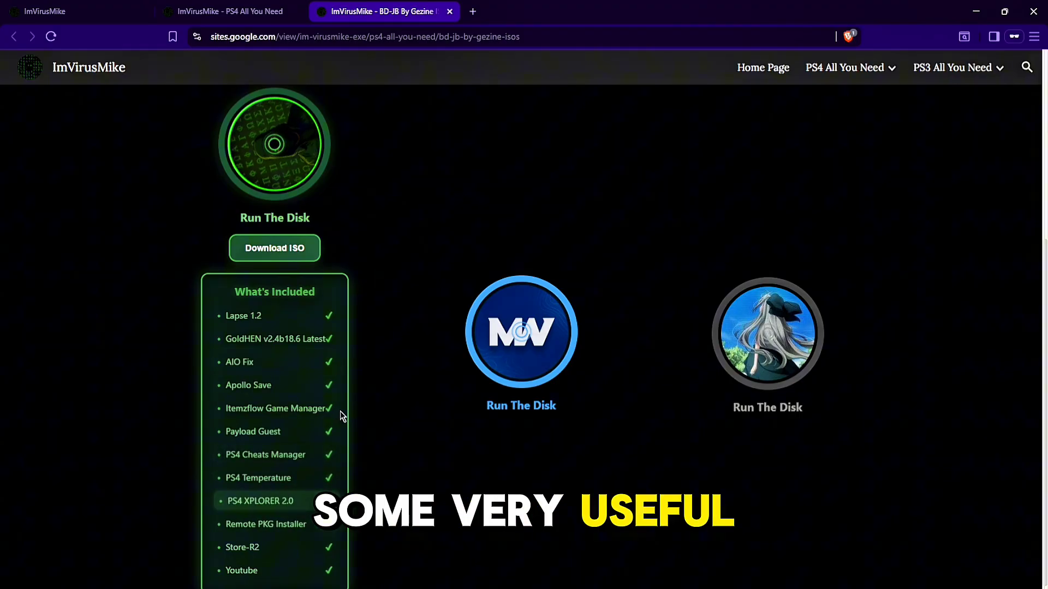
pyautogui.click(553, 380)
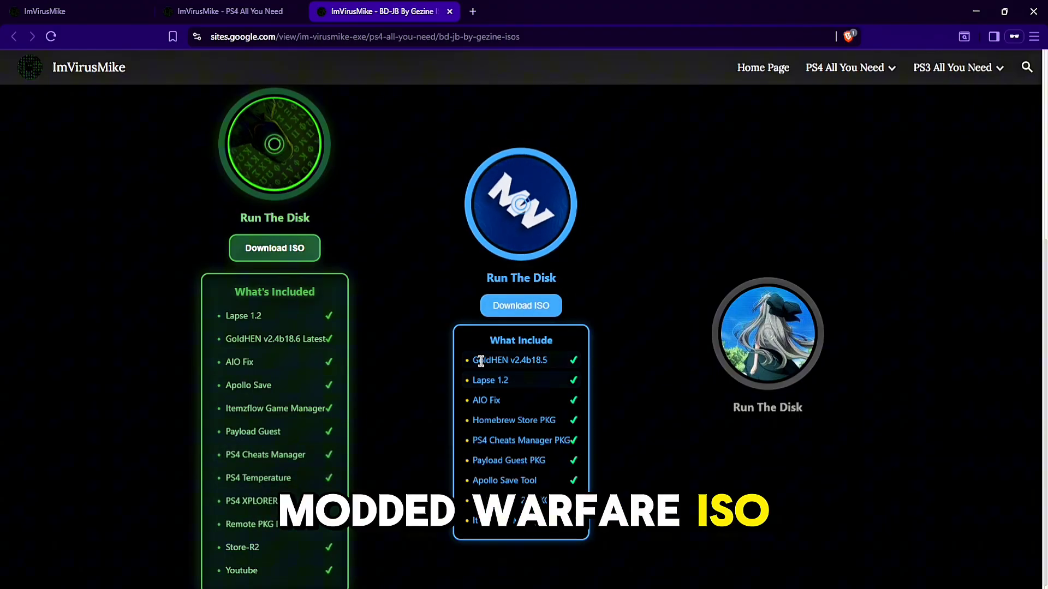
pyautogui.click(775, 339)
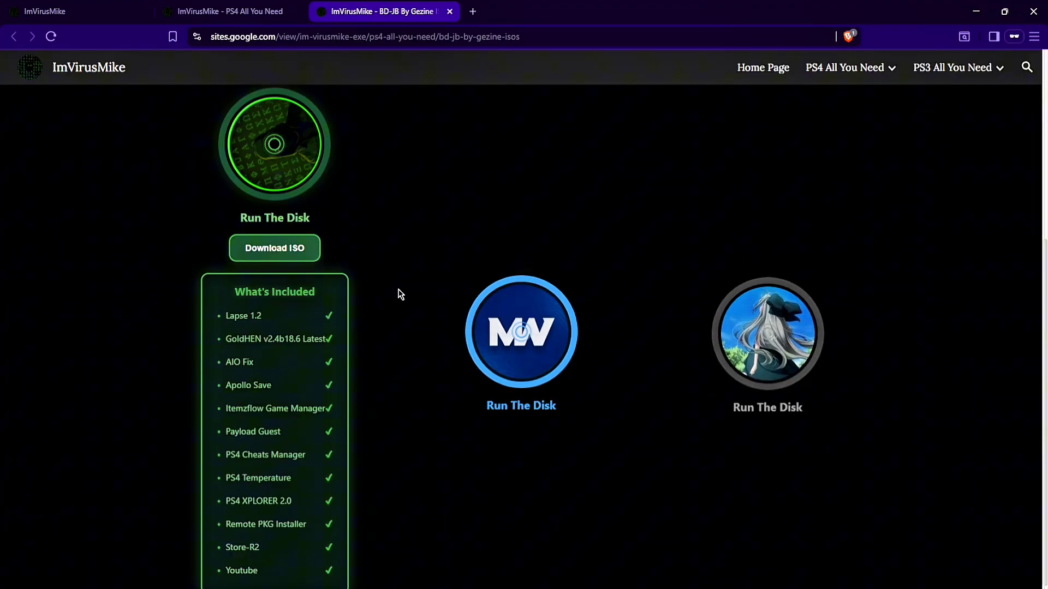
# Step: Download the Lapse ISO from MediaFire and check it in the full download history
pyautogui.click(273, 260)
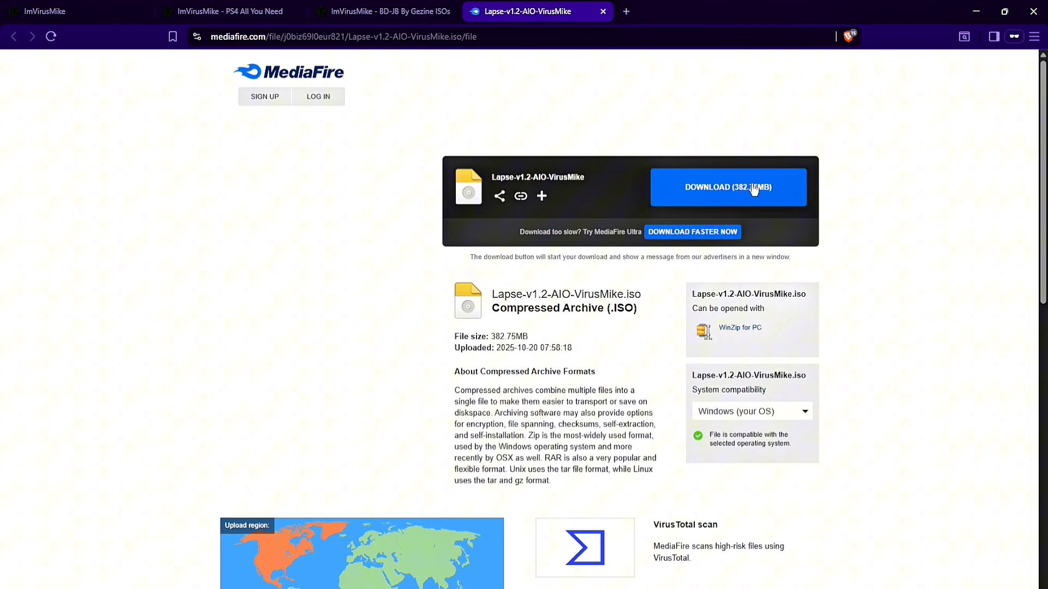
pyautogui.click(754, 190)
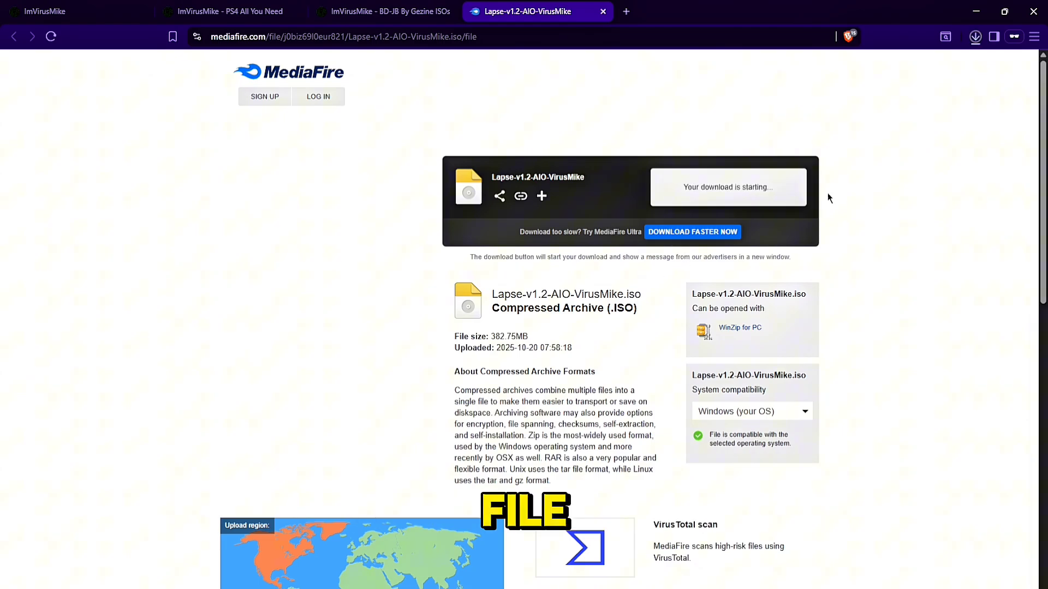
pyautogui.click(975, 38)
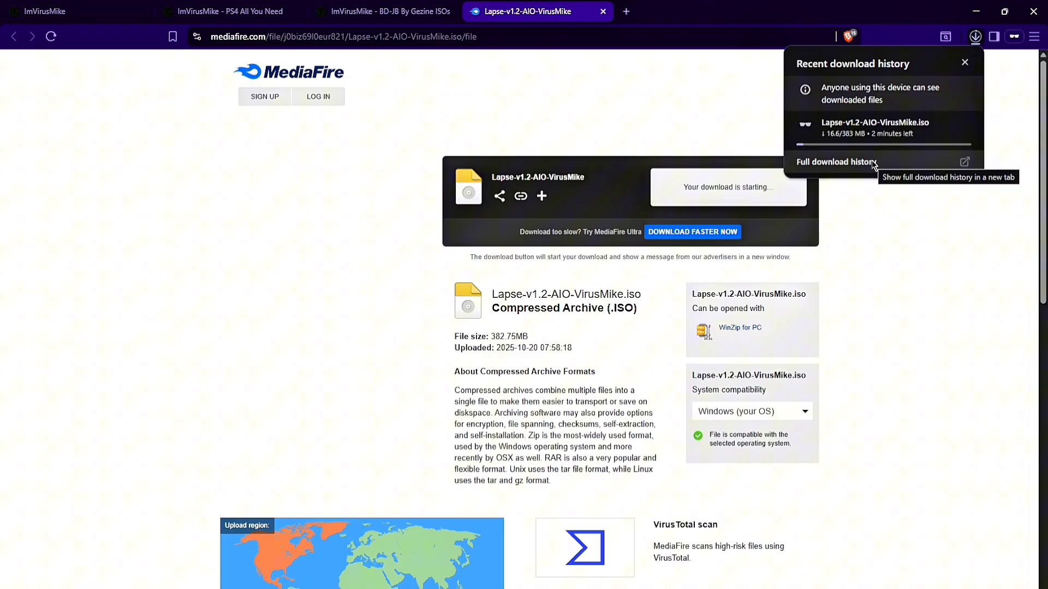
pyautogui.click(875, 162)
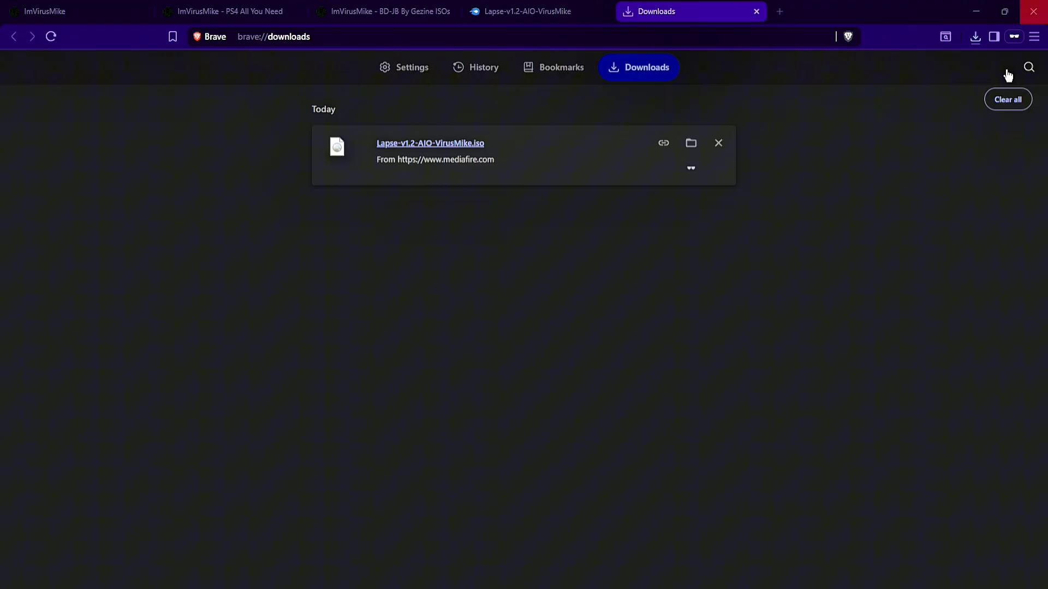
# Step: Launch ImgBurn from the desktop and switch to Write image file to disc mode
pyautogui.click(977, 9)
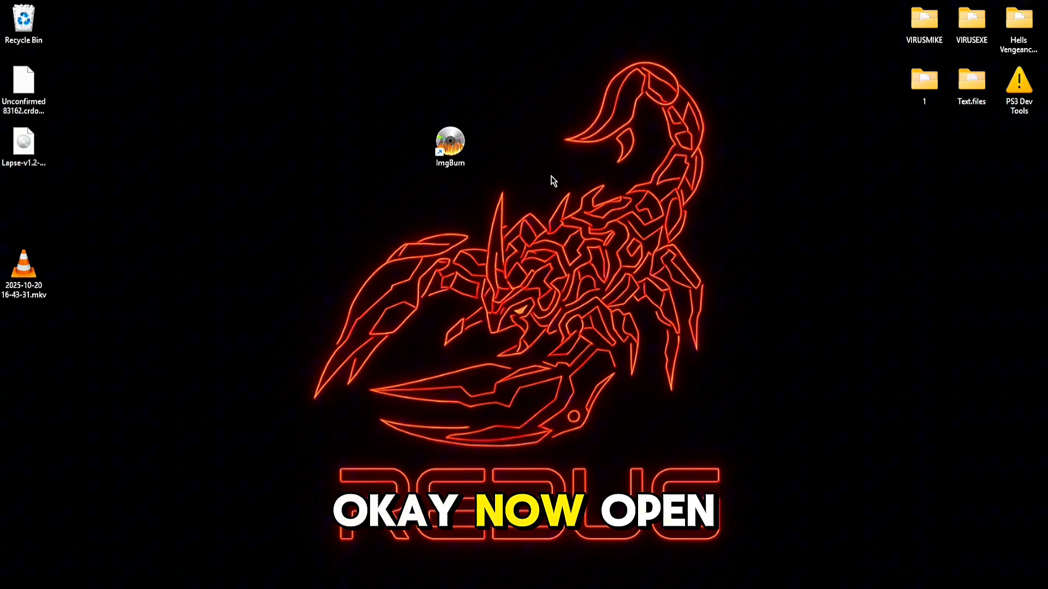
pyautogui.doubleClick(451, 146)
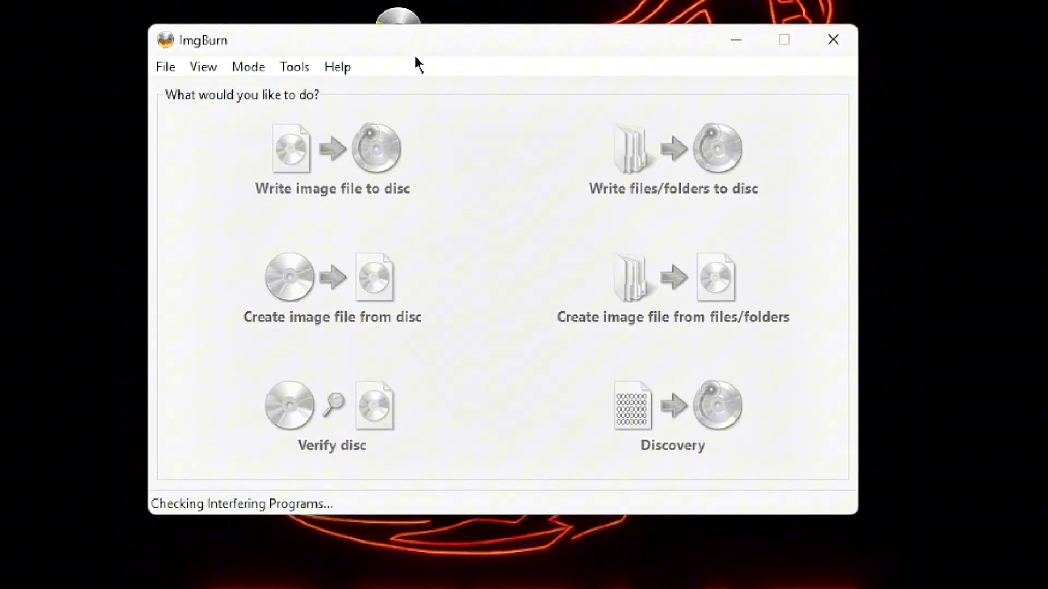
pyautogui.click(338, 167)
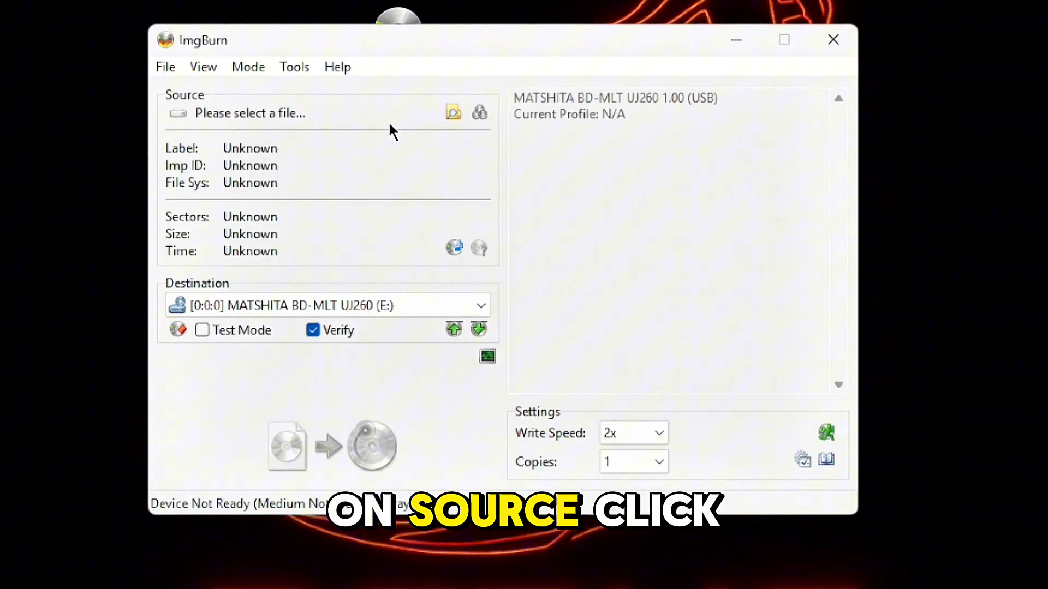
# Step: Load Lapse-v1.2-AIO-VirusMike.iso from the Desktop as the source image
pyautogui.click(453, 113)
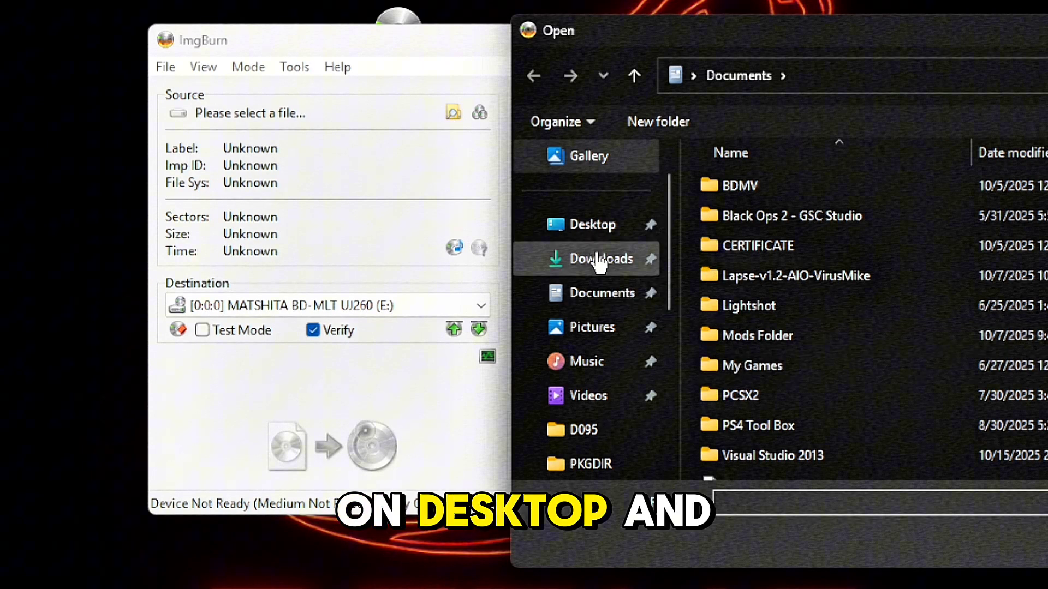
pyautogui.click(595, 226)
pyautogui.click(784, 381)
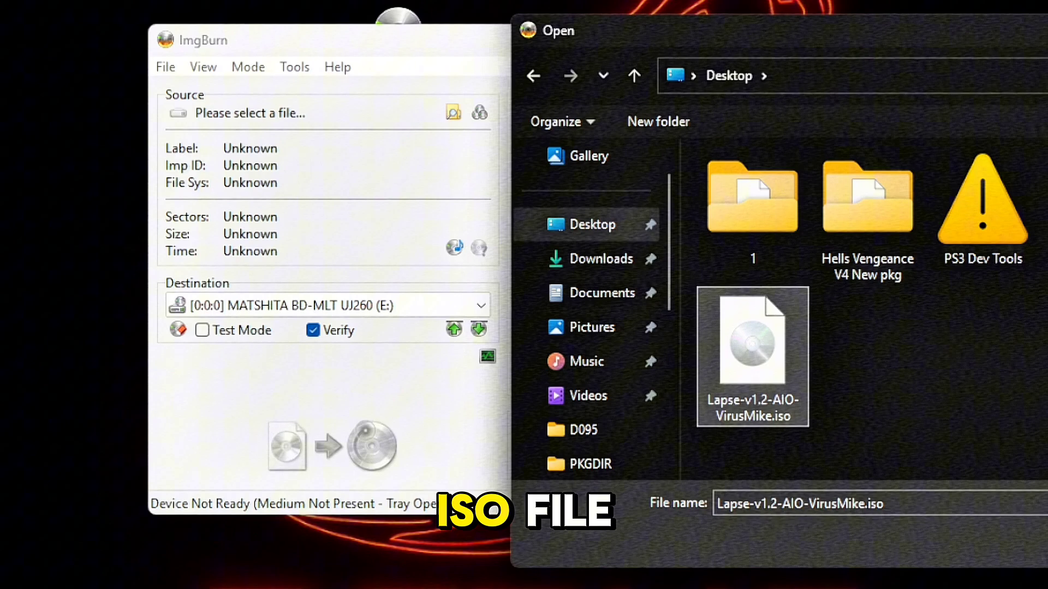
pyautogui.press('Return')
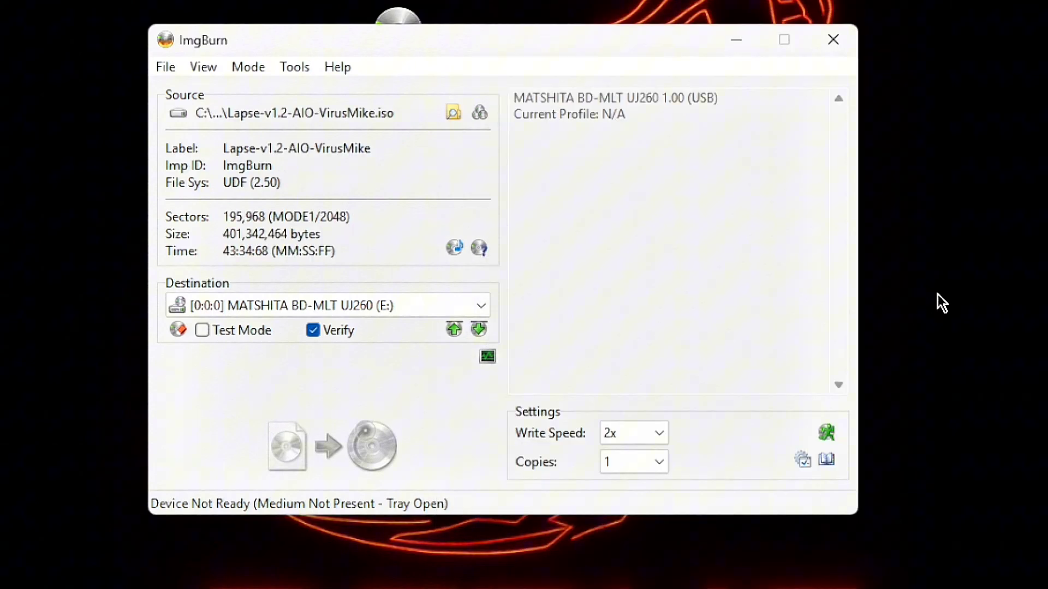
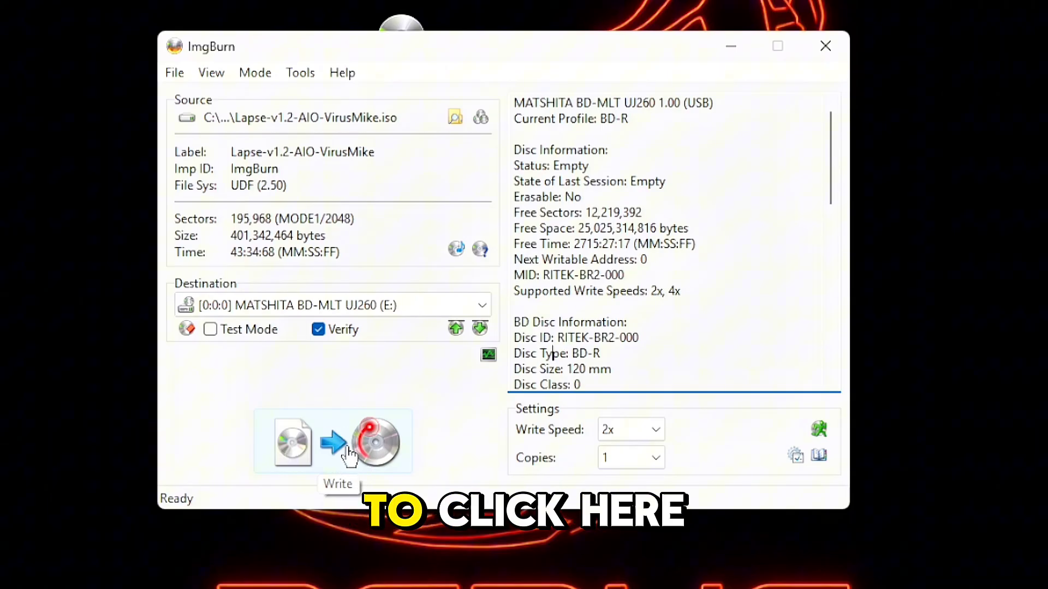
# Step: Write the Lapse-v1.2-AIO-VirusMike.iso image to the BD-R disc with verification
pyautogui.click(352, 453)
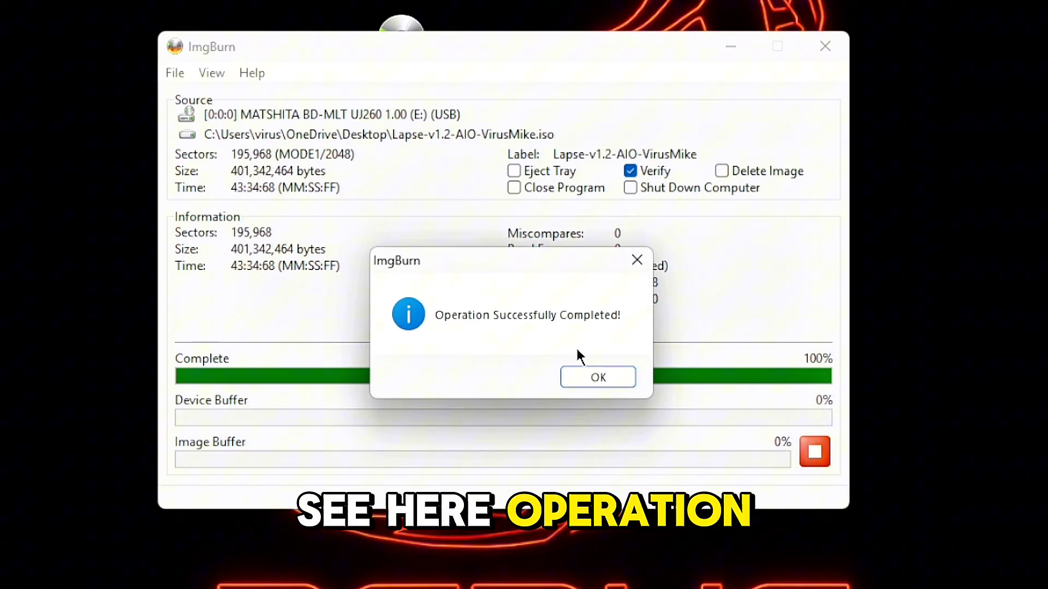
# Step: Acknowledge the 'Operation Successfully Completed!' message in ImgBurn
pyautogui.click(596, 380)
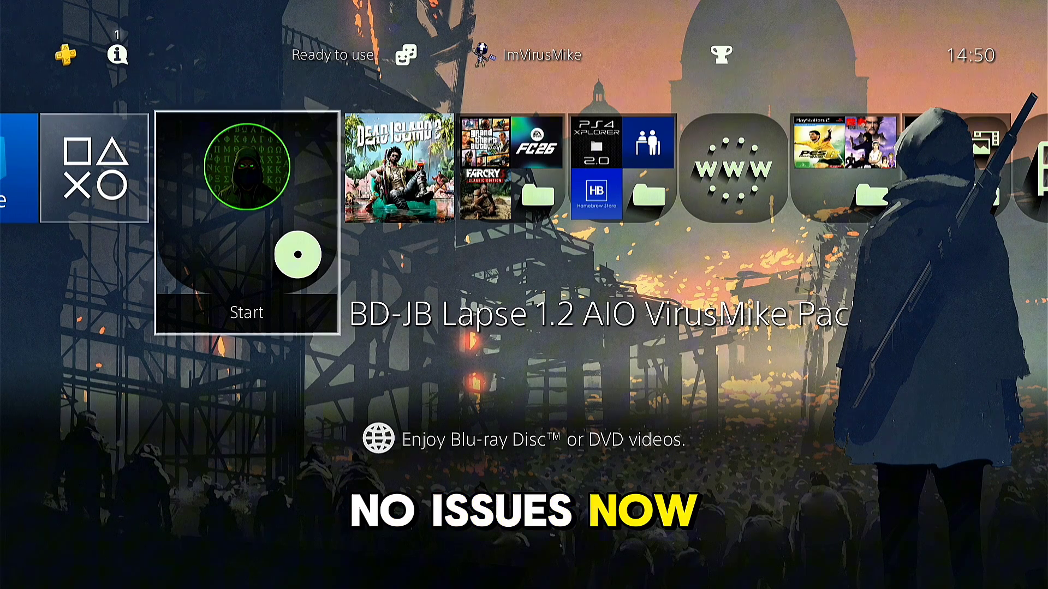
# Step: Launch the BD-JB Lapse 1.2 AIO VirusMike disc from the PS4 home screen
pyautogui.press('Return')
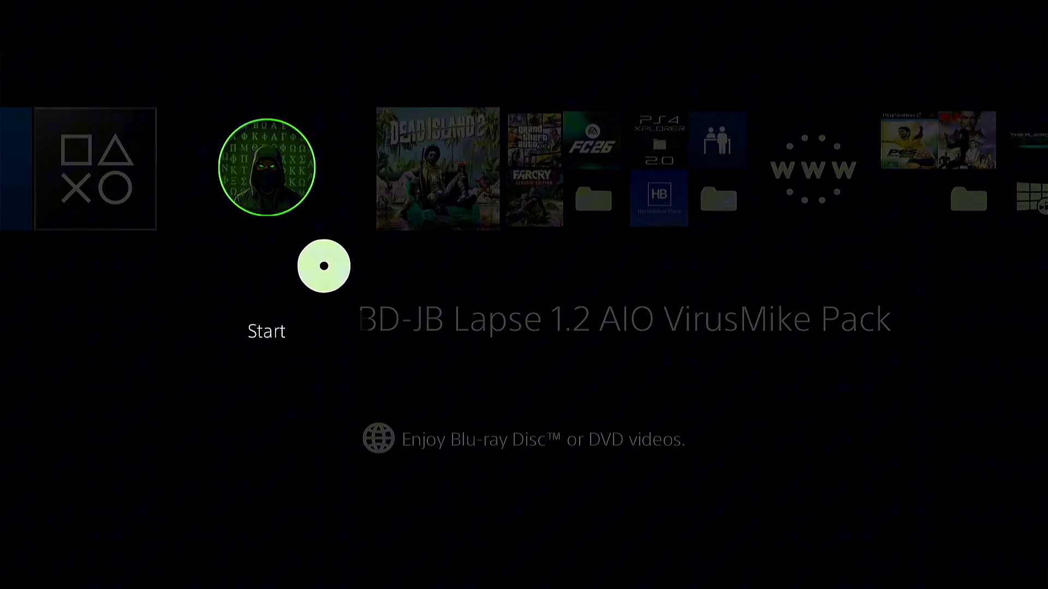
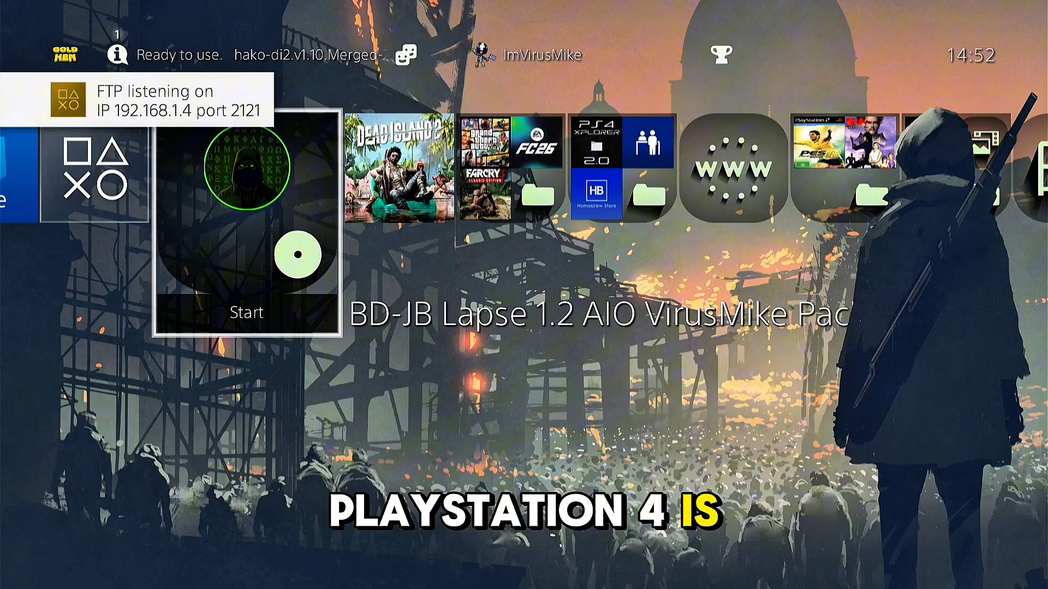
# Step: Open the GoldHEN menu from the function area and go to its Settings page
pyautogui.press('Up')
pyautogui.press('Return')
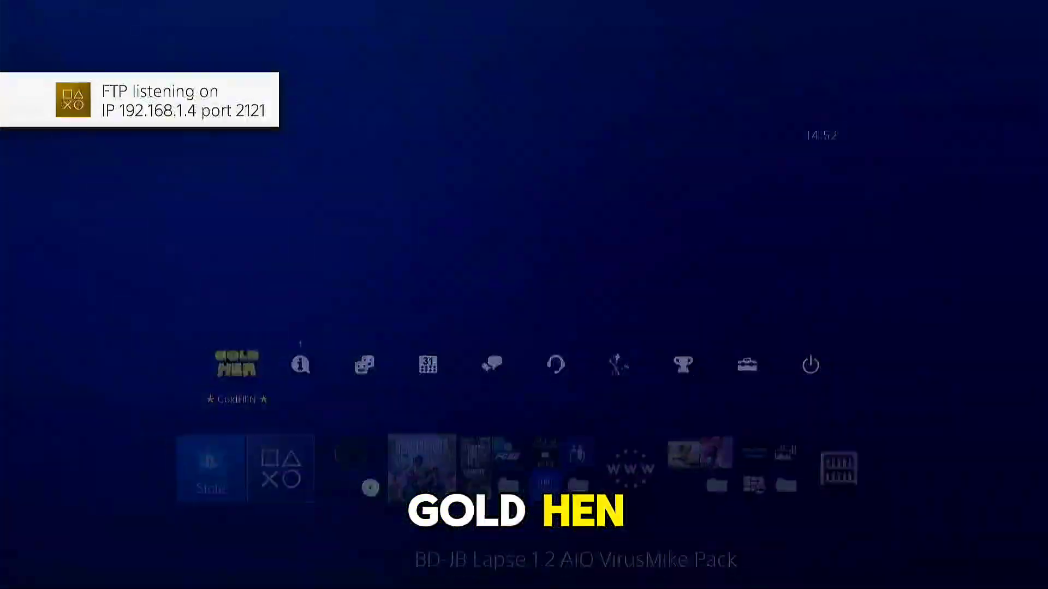
pyautogui.press('Down')
pyautogui.press('Down')
pyautogui.press('Down')
pyautogui.press('Down')
pyautogui.press('Down')
pyautogui.press('Down')
pyautogui.press('Return')
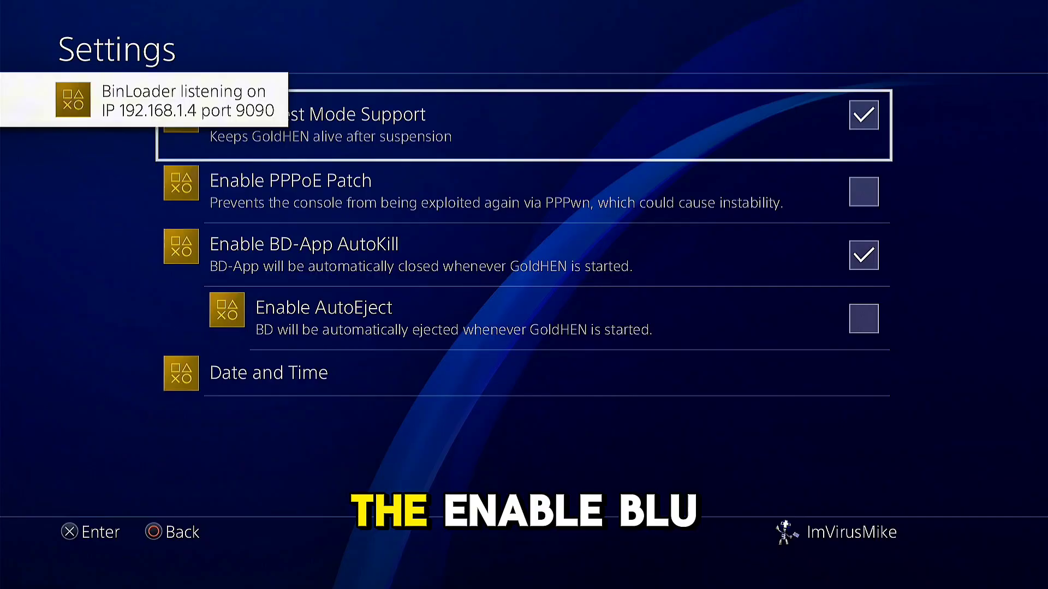
# Step: Turn on the AutoEject option below BD-App AutoKill in GoldHEN Settings
pyautogui.press('Down')
pyautogui.press('Down')
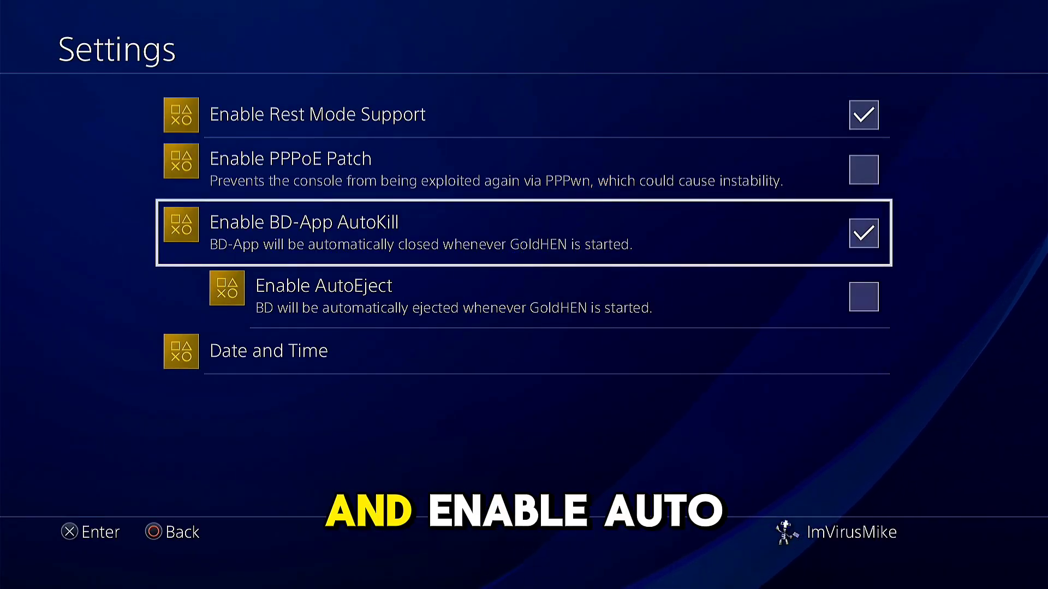
pyautogui.press('Down')
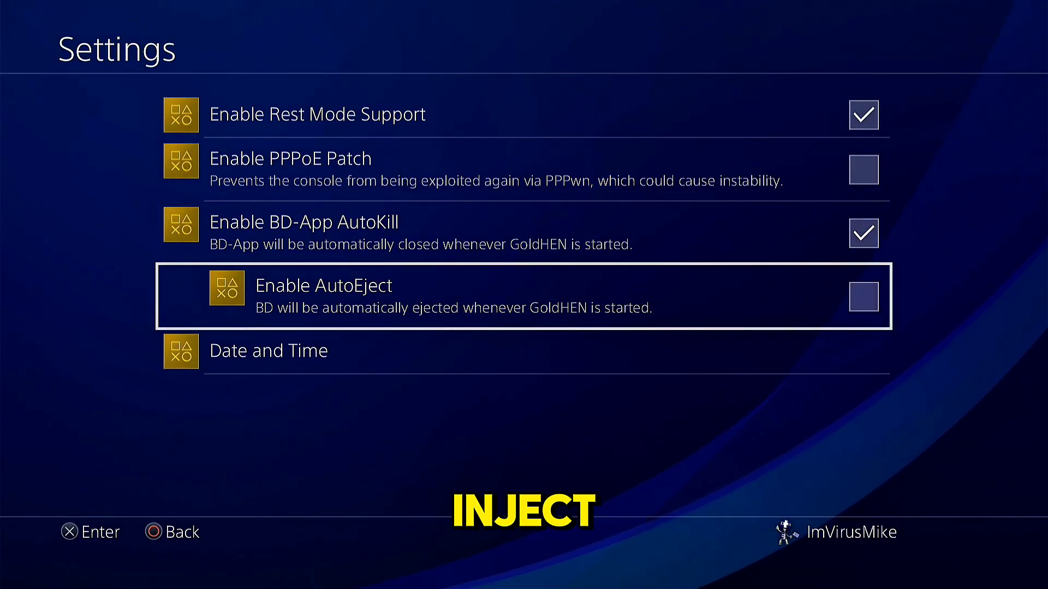
pyautogui.press('Return')
pyautogui.press('Up')
pyautogui.press('Down')
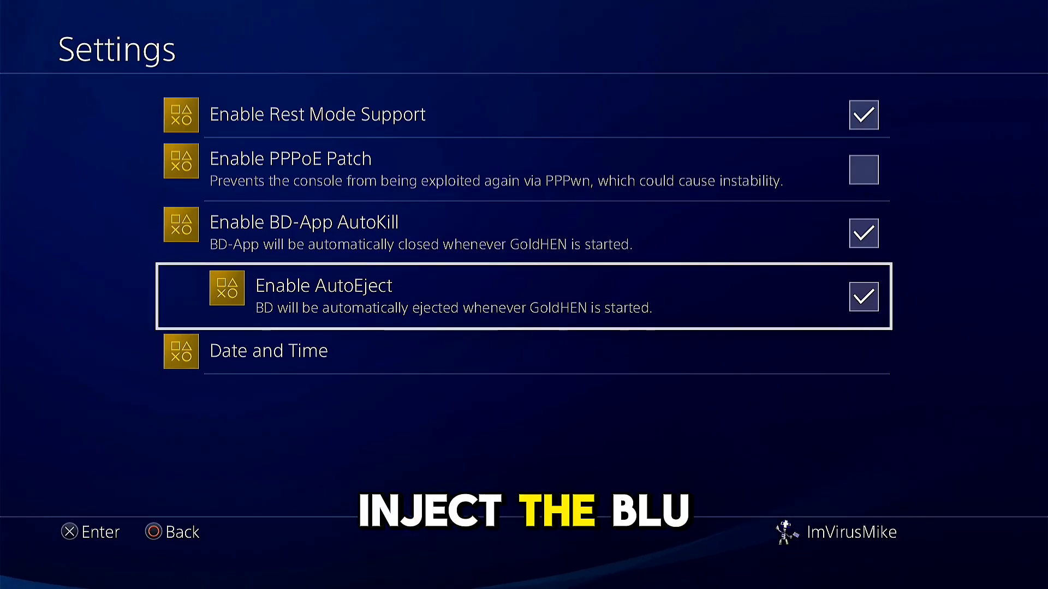
# Step: Return to the GoldHEN main menu and open Debug Settings
pyautogui.press('Escape')
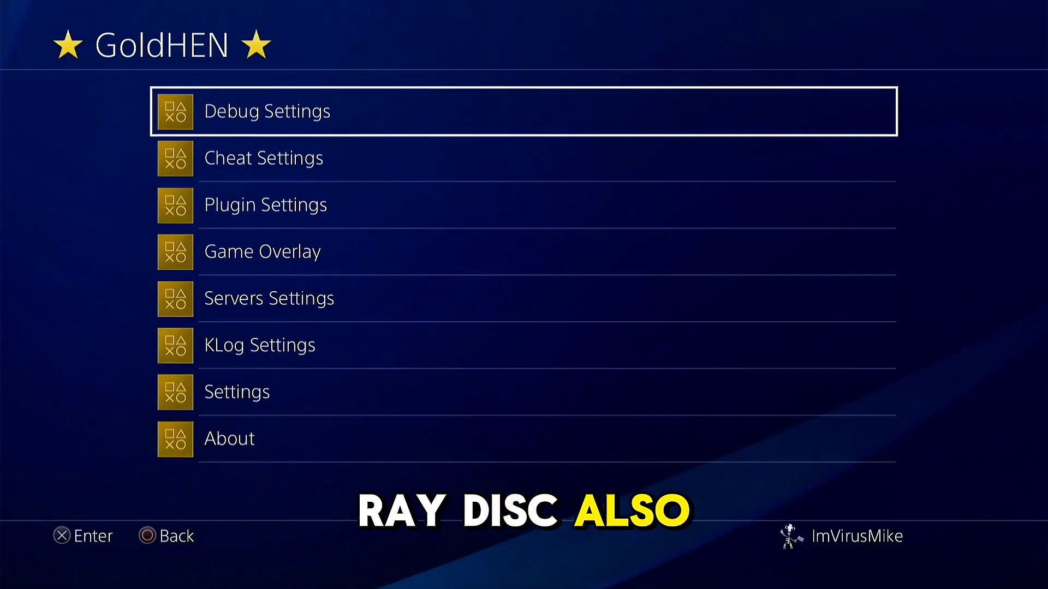
pyautogui.press('Down')
pyautogui.press('Down')
pyautogui.press('Down')
pyautogui.press('Down')
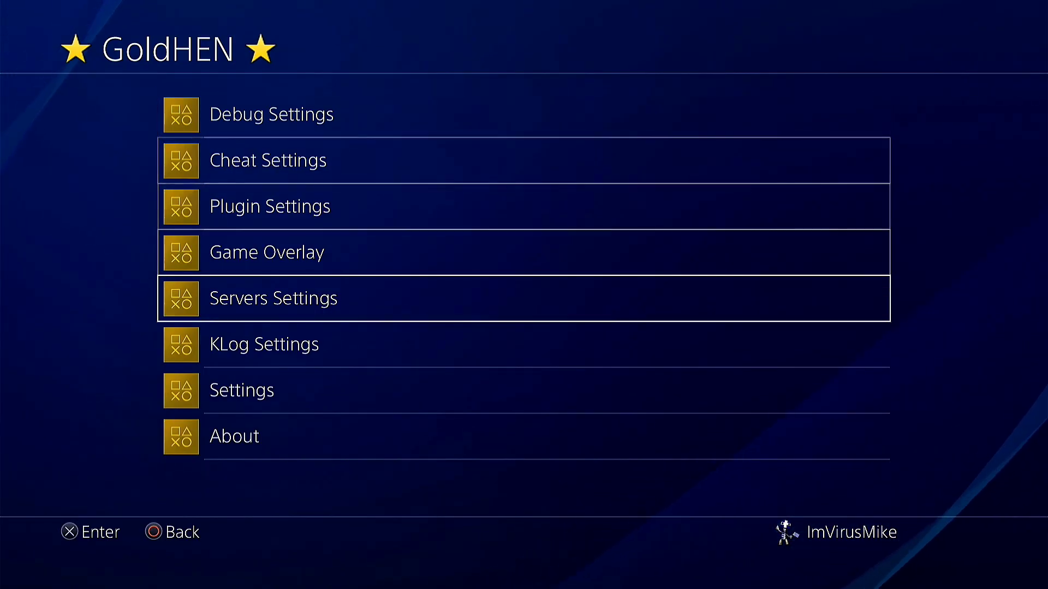
pyautogui.press('Up')
pyautogui.press('Up')
pyautogui.press('Up')
pyautogui.press('Up')
pyautogui.press('Return')
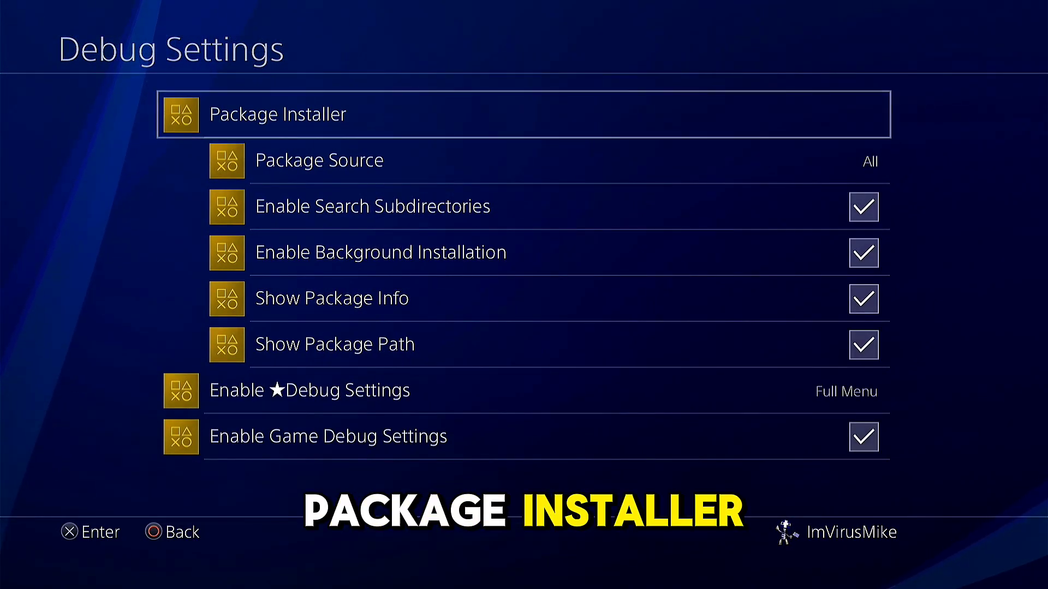
# Step: Open Package Installer and scroll the package list down past Store-R2.pkg
pyautogui.press('Return')
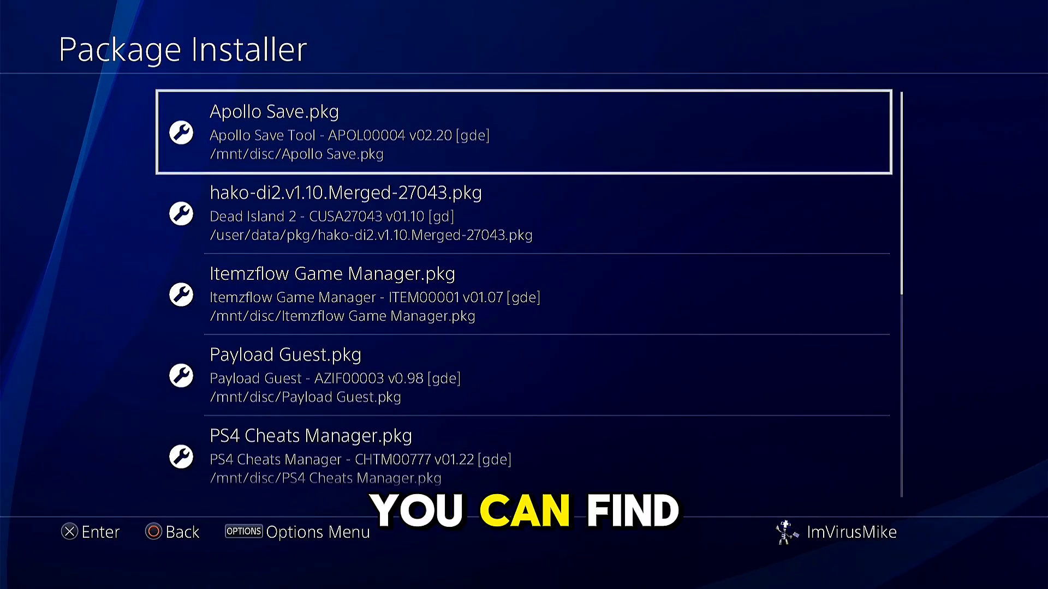
pyautogui.click(524, 213)
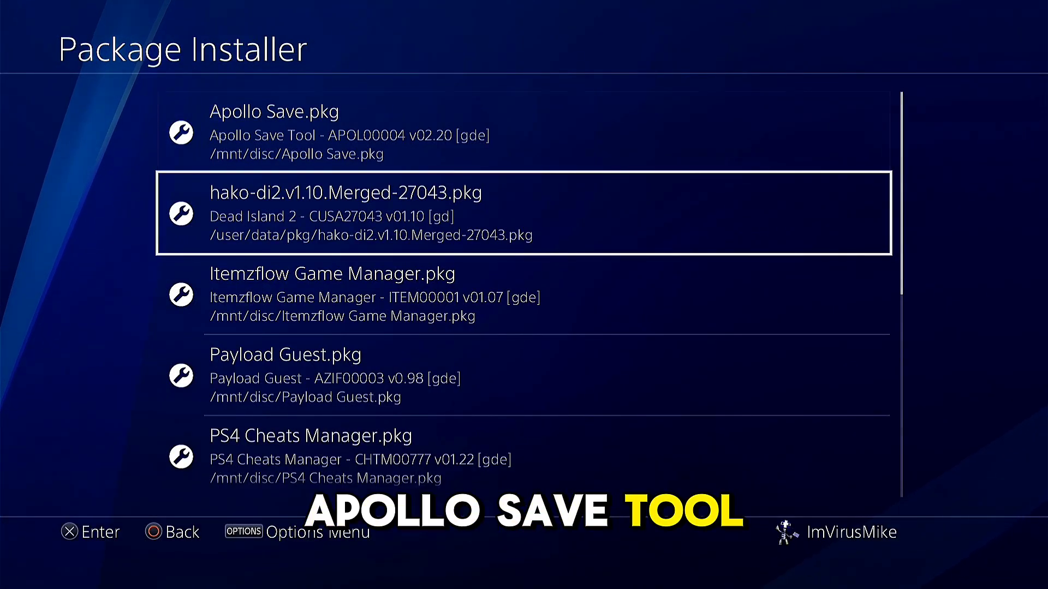
pyautogui.click(525, 294)
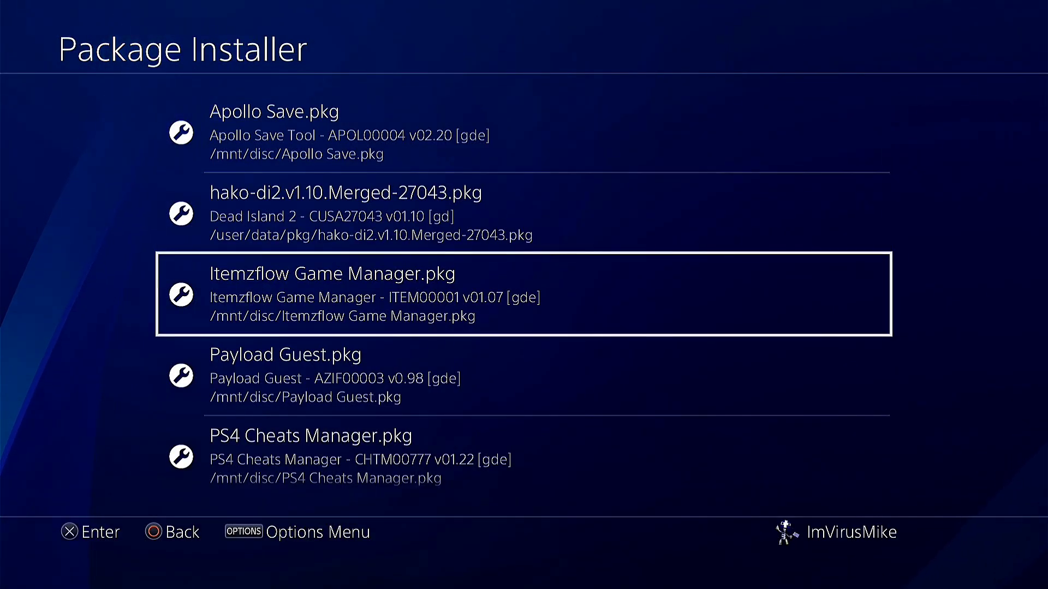
pyautogui.click(524, 376)
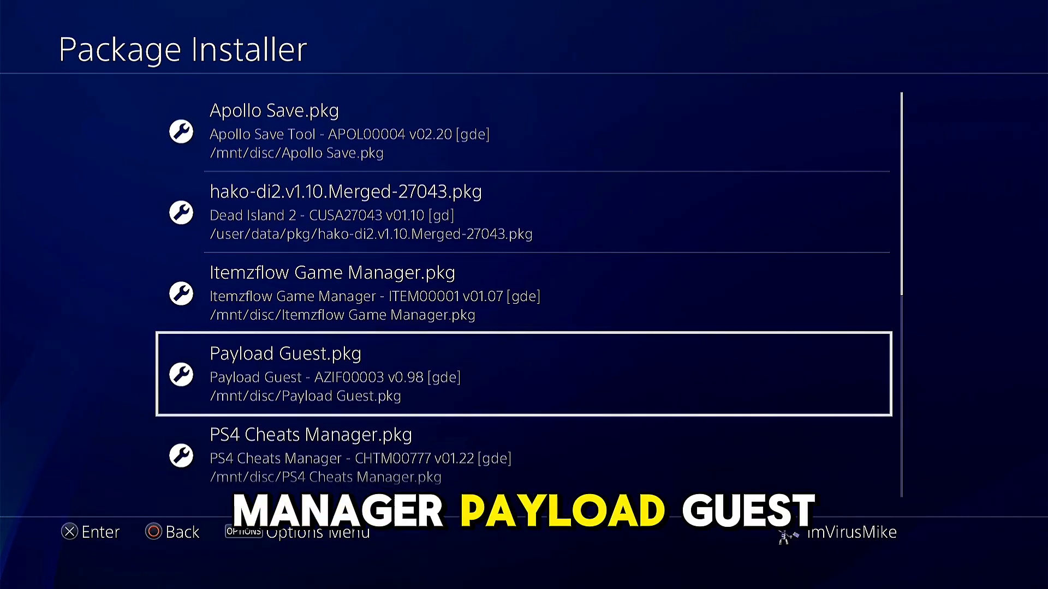
pyautogui.click(524, 456)
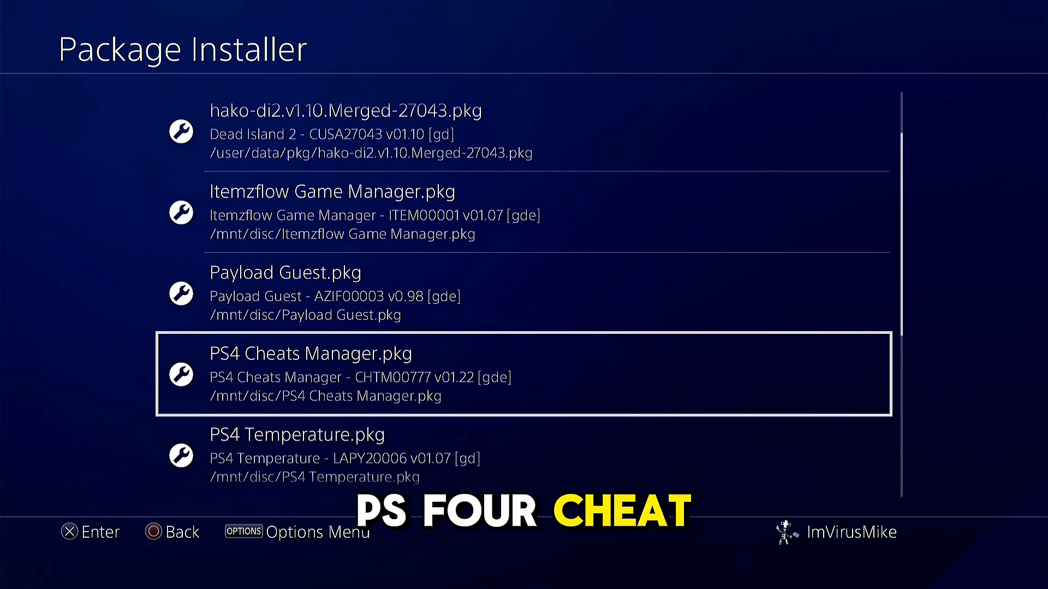
pyautogui.click(524, 455)
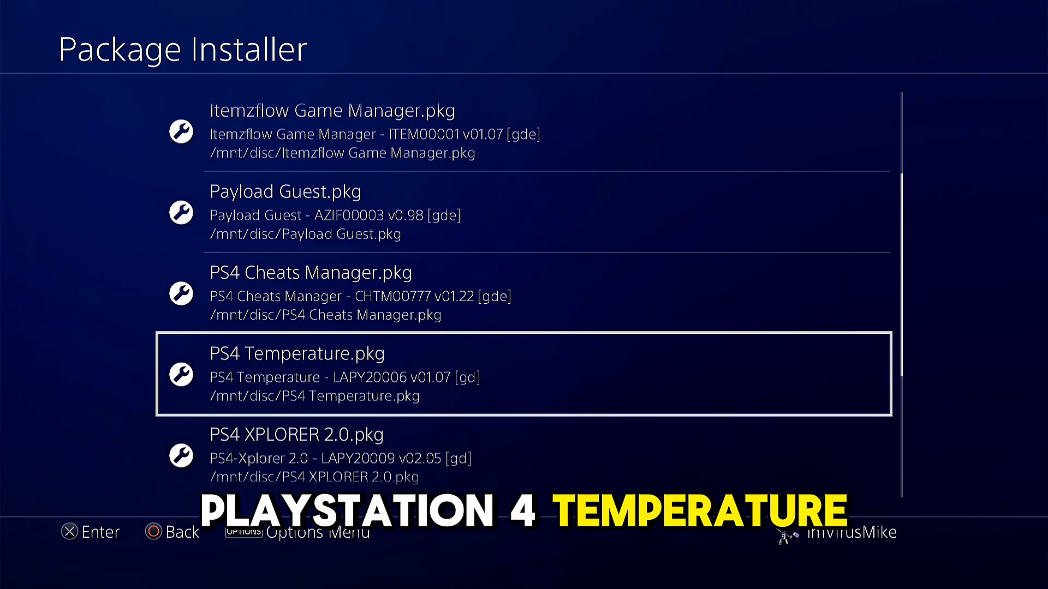
pyautogui.click(524, 456)
pyautogui.click(524, 456)
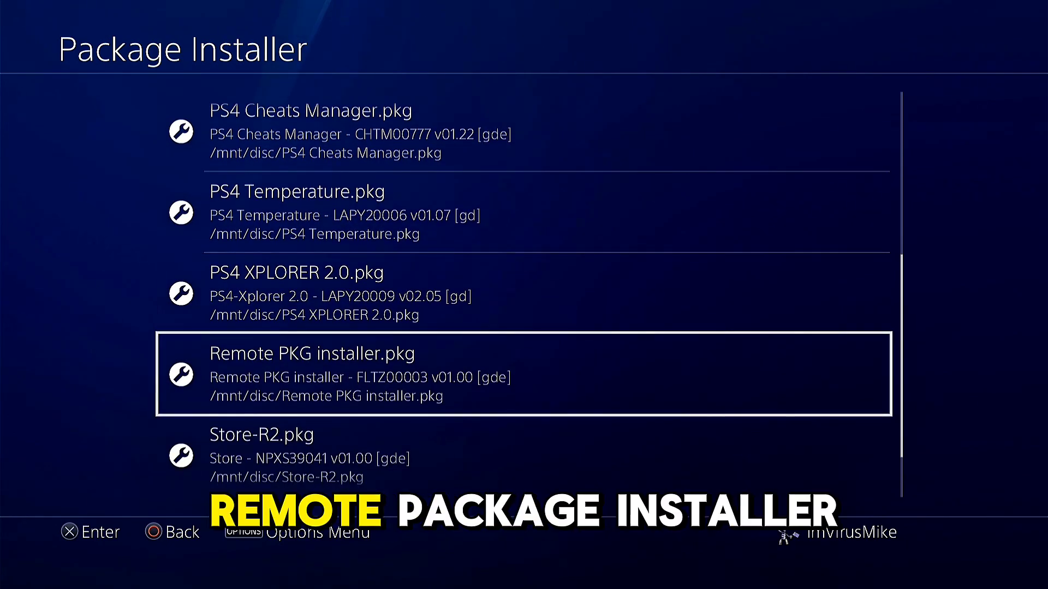
pyautogui.click(523, 455)
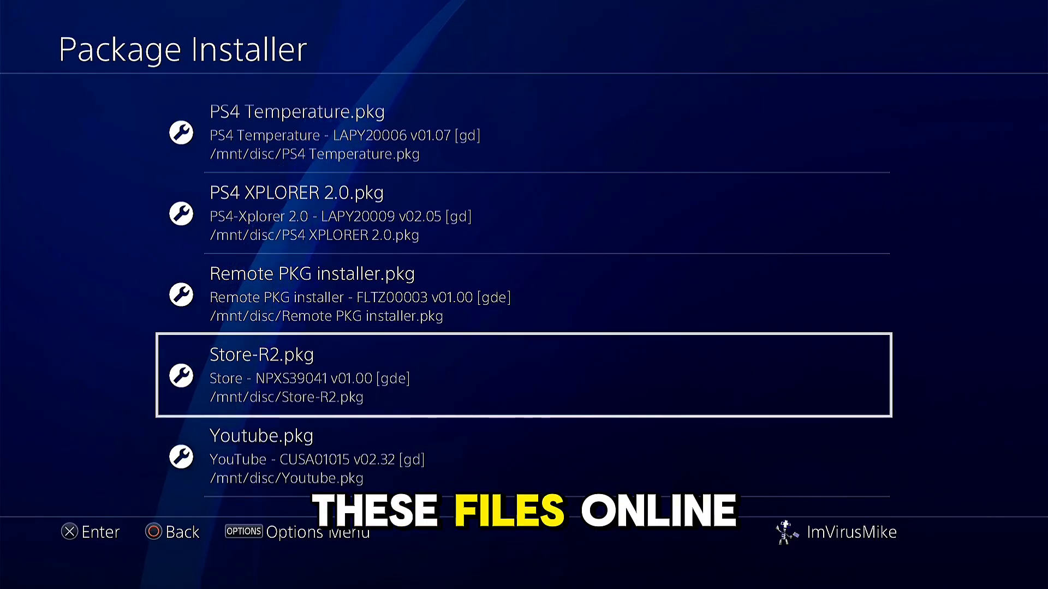
# Step: Install Youtube.pkg and return to the home screen where YouTube is installing
pyautogui.click(524, 456)
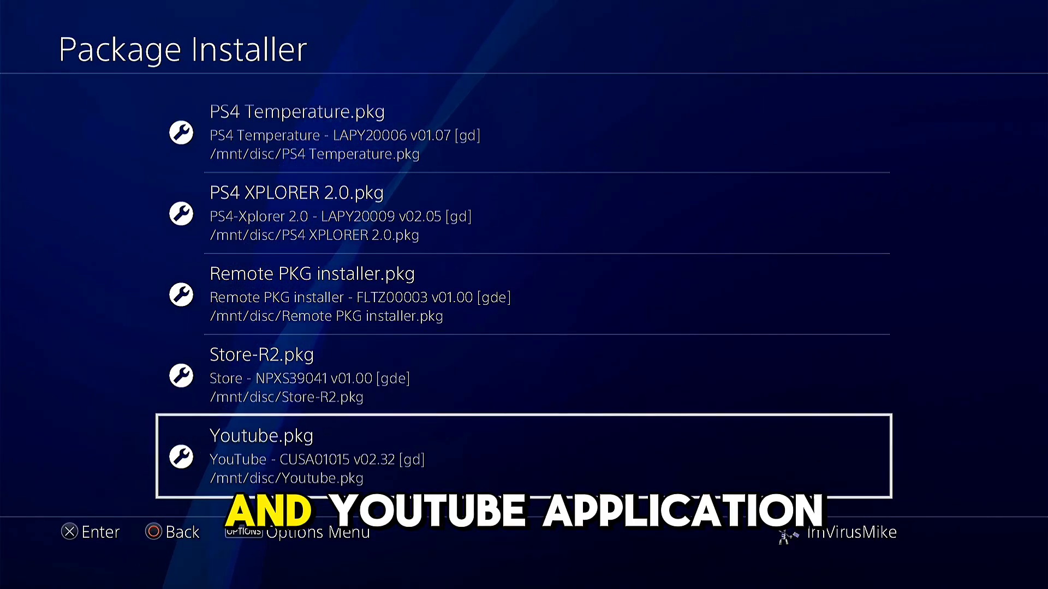
pyautogui.press('Return')
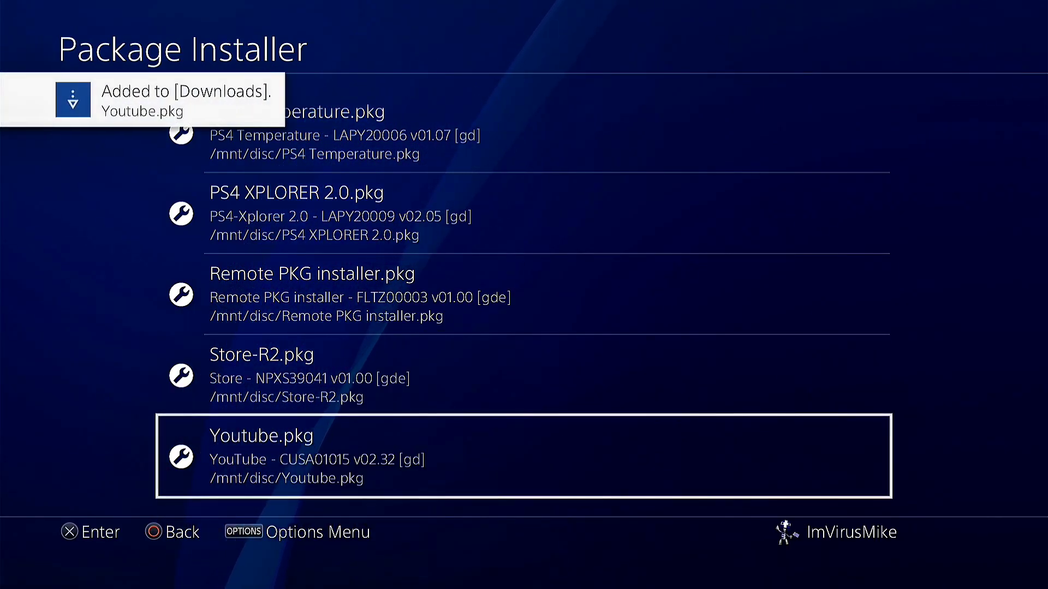
pyautogui.press('Escape')
pyautogui.press('Escape')
pyautogui.press('Escape')
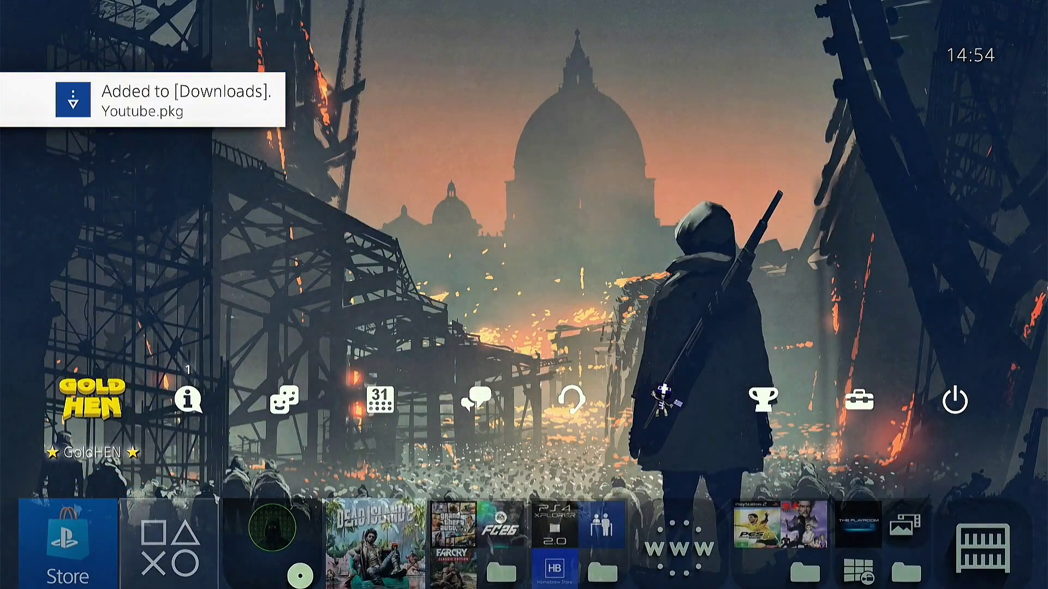
pyautogui.press('Down')
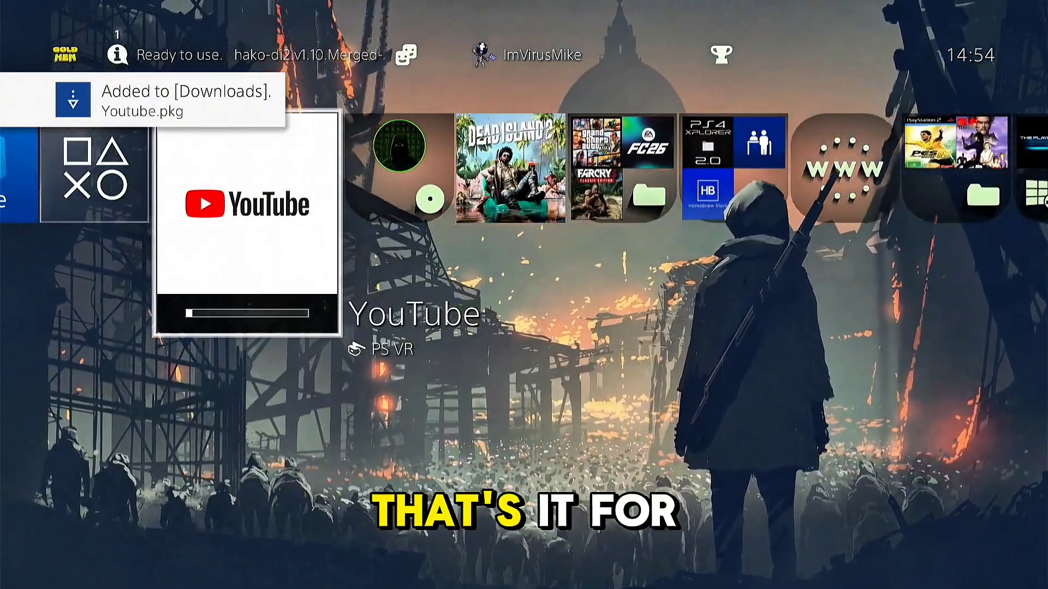